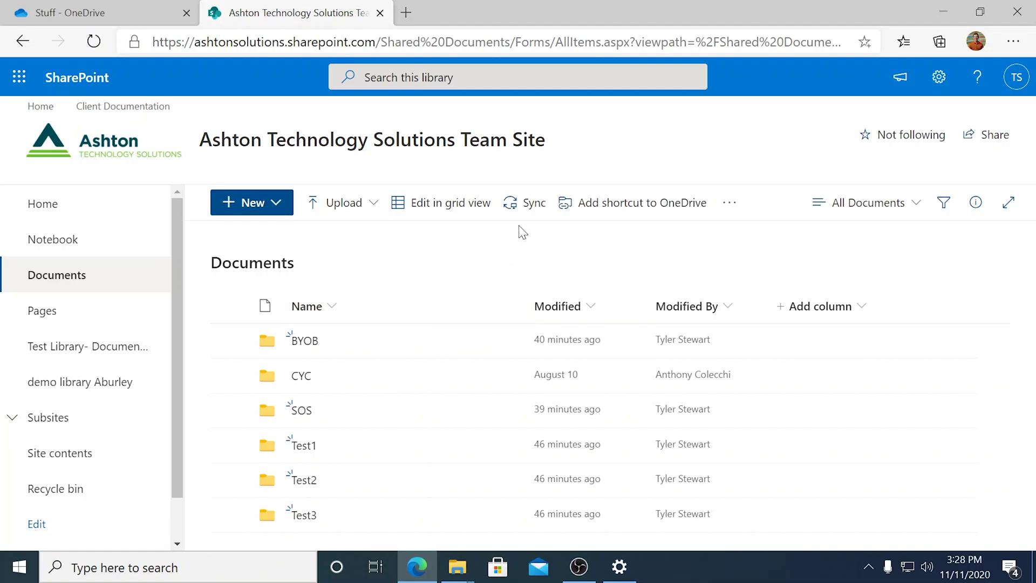
Sync the Ashton Technology Solutions Team Site Documents library, allowing the browser to launch OneDrive
click(527, 204)
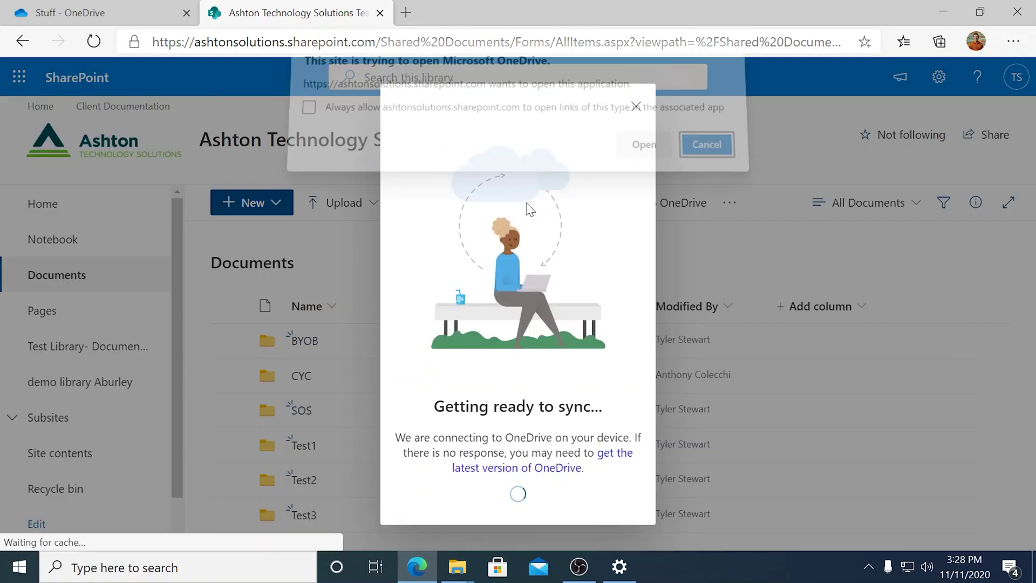
click(646, 159)
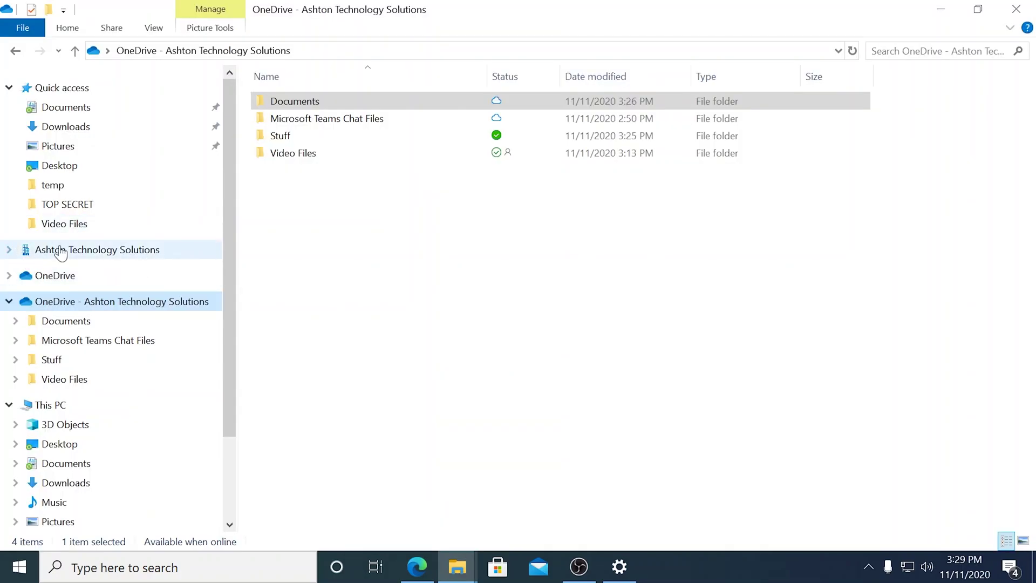
Open 'Team Site - Documents' under Ashton Technology Solutions, then dismiss SharePoint's getting-ready-to-sync notice
click(55, 249)
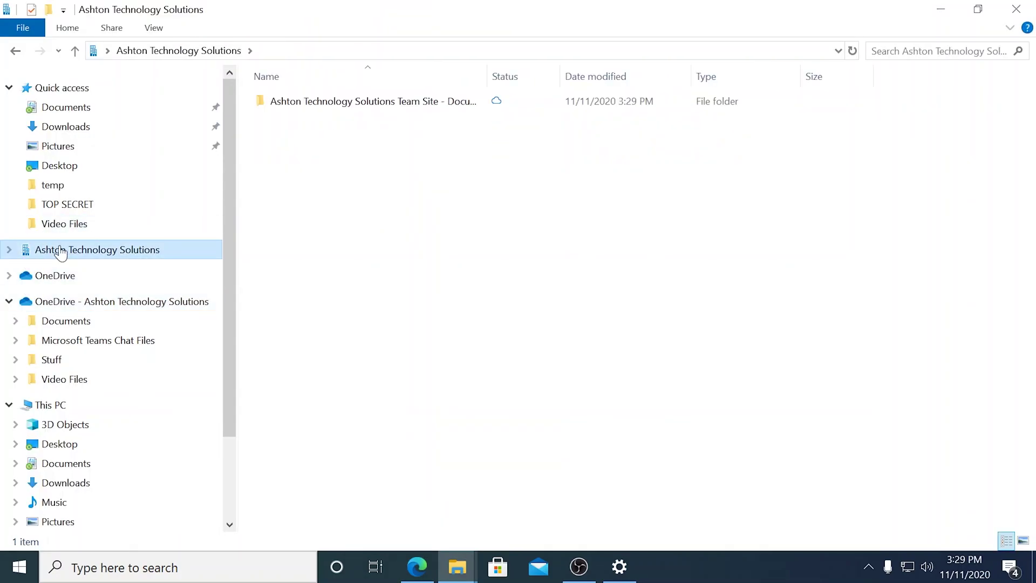
double_click(354, 101)
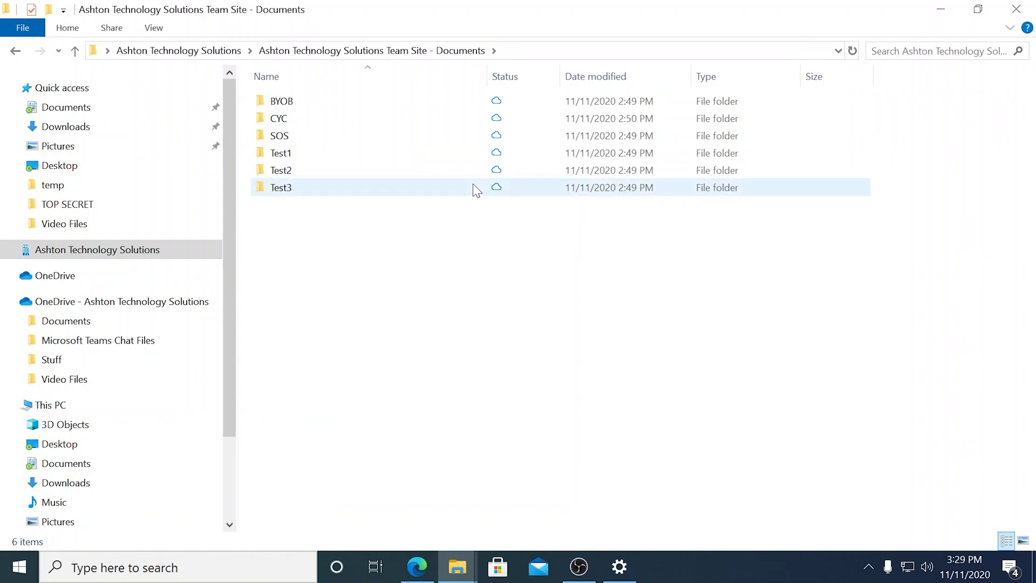
click(417, 566)
click(637, 112)
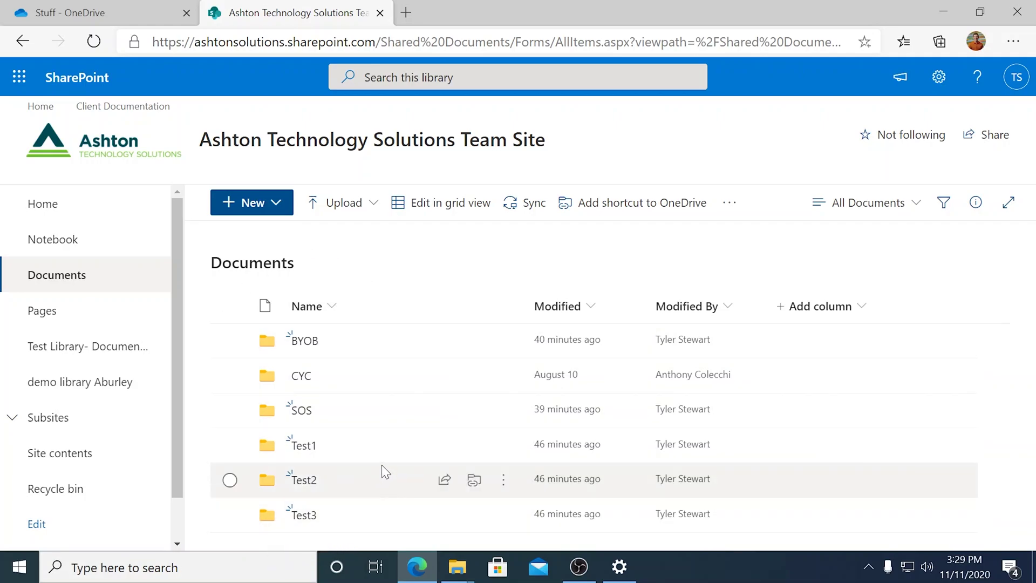
click(458, 566)
Bring the synced Documents window forward and view Test3's shortcut menu, closing it unchanged
click(486, 502)
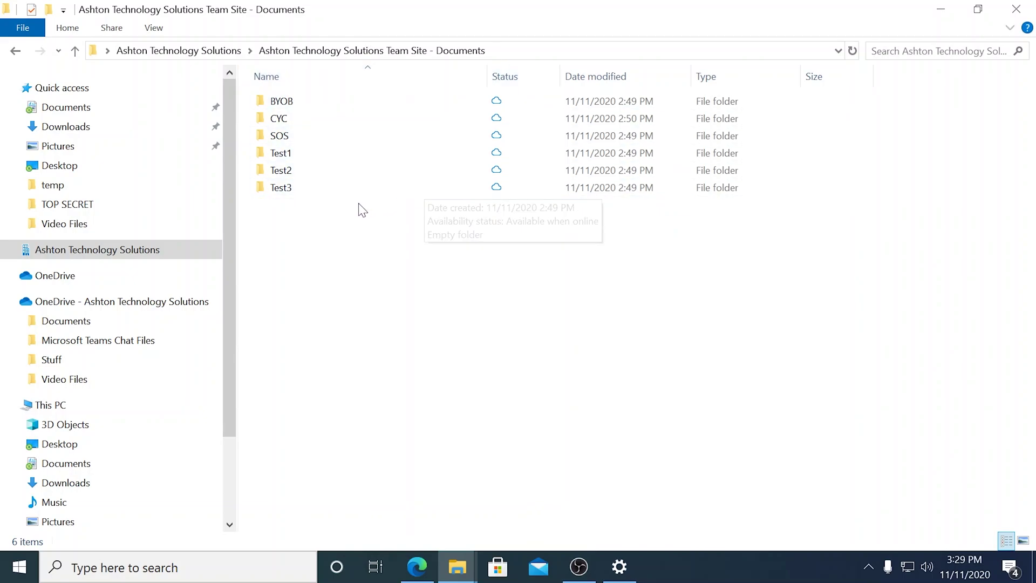
right_click(335, 190)
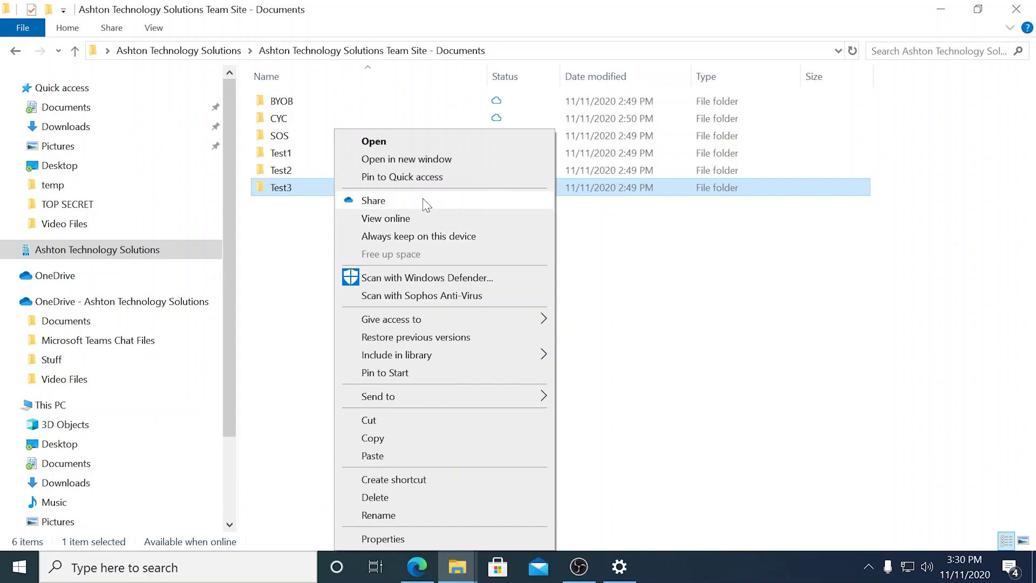
click(320, 250)
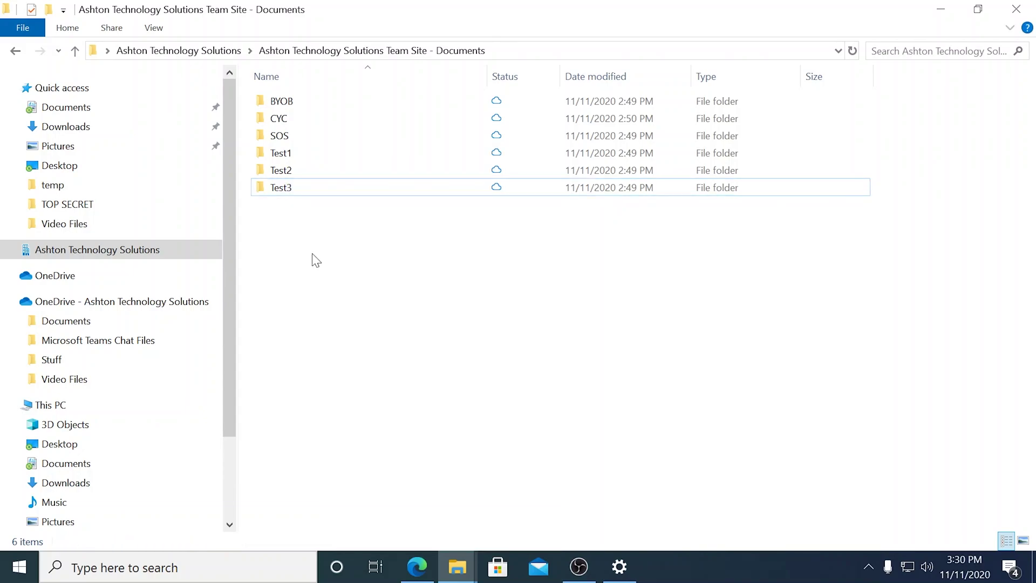